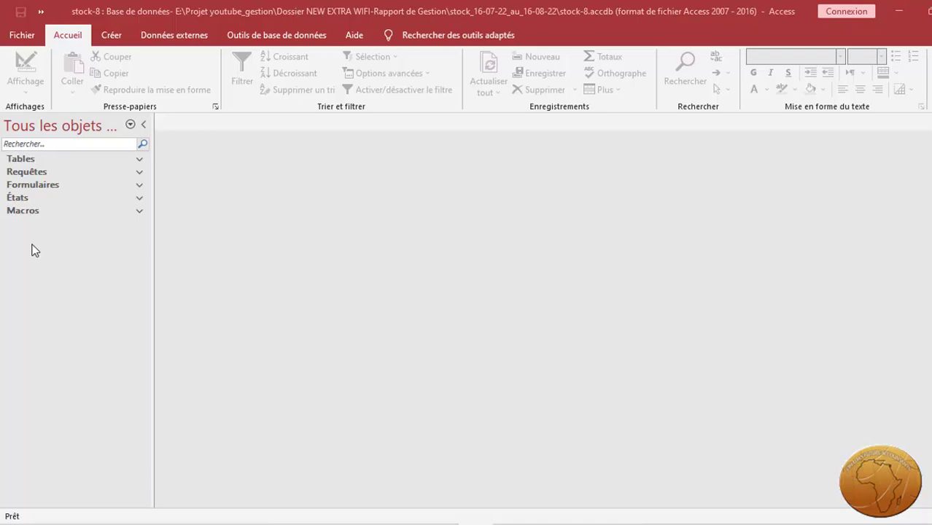
Open the Stock-2 table to view its ticket records, and close it again.
left_click(47, 158)
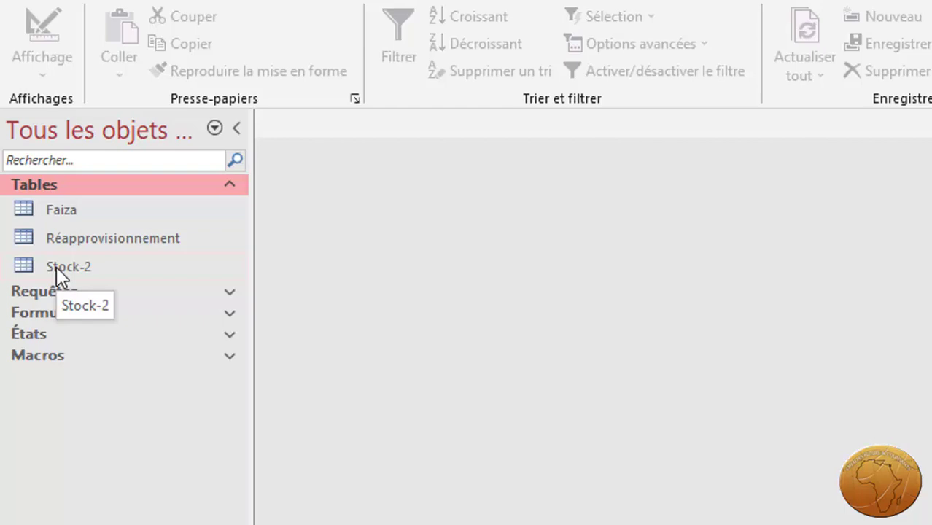
double_click(57, 266)
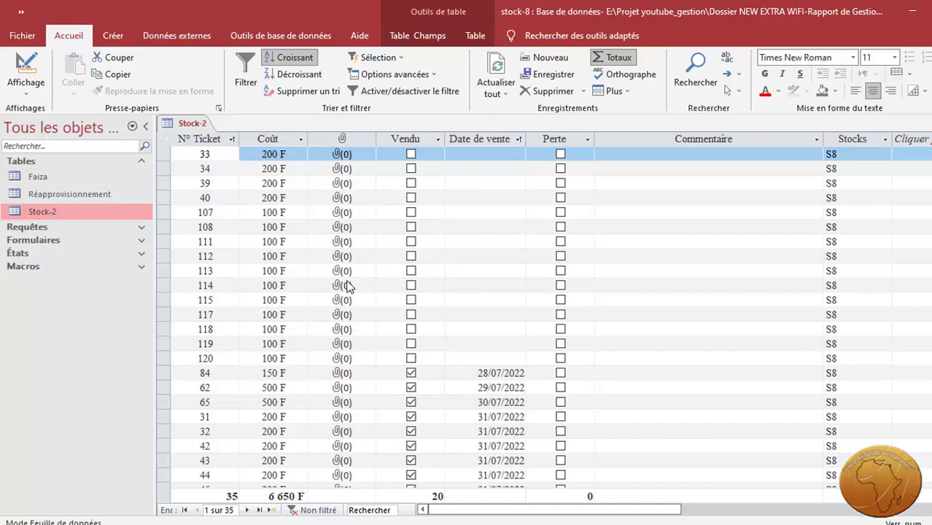
right_click(199, 128)
left_click(217, 148)
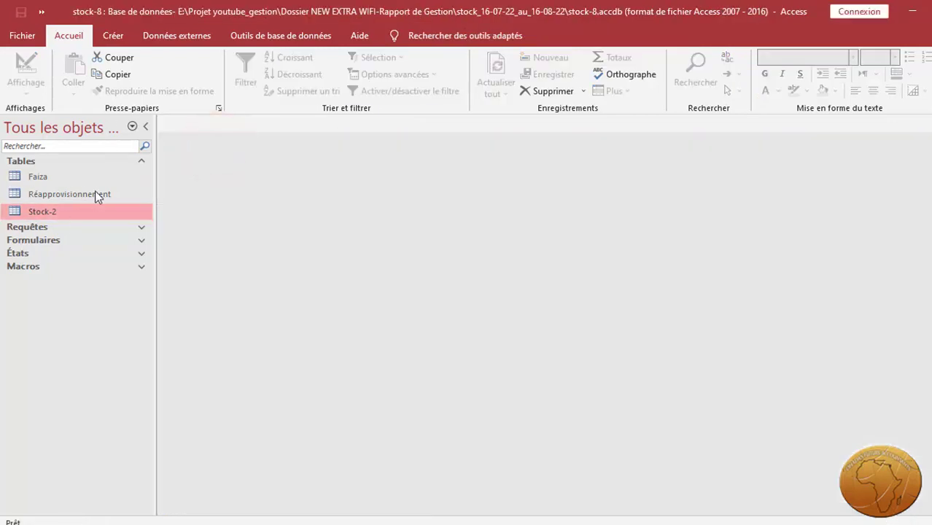
View the Réapprovisionnement table, close it and collapse the list of tables.
double_click(37, 194)
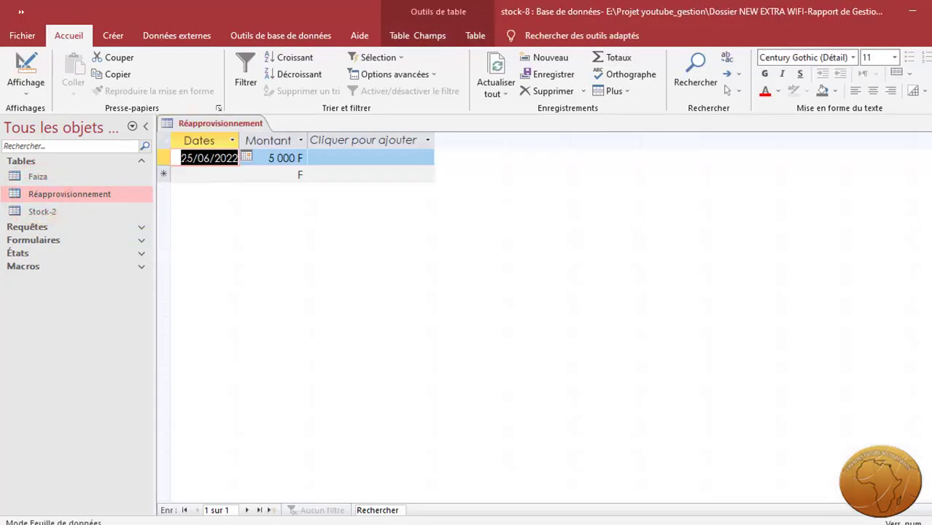
right_click(211, 124)
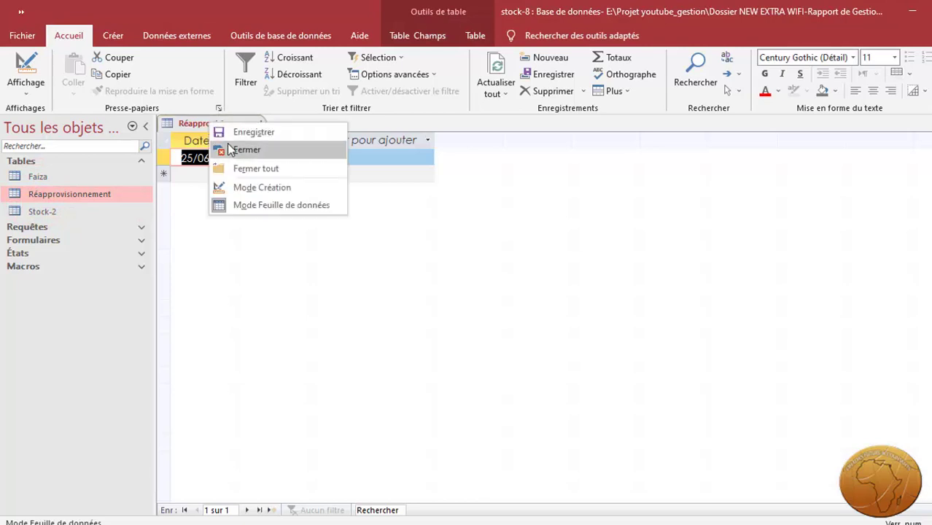
left_click(231, 150)
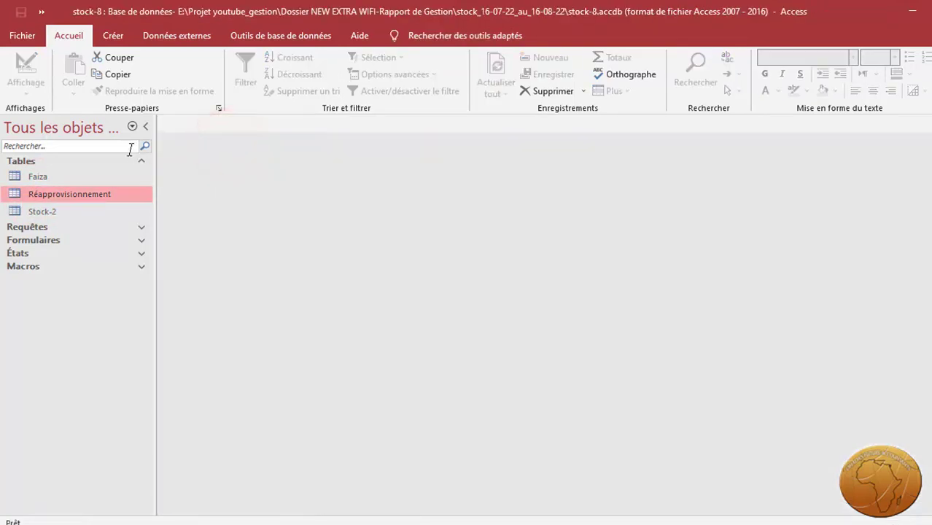
left_click(32, 162)
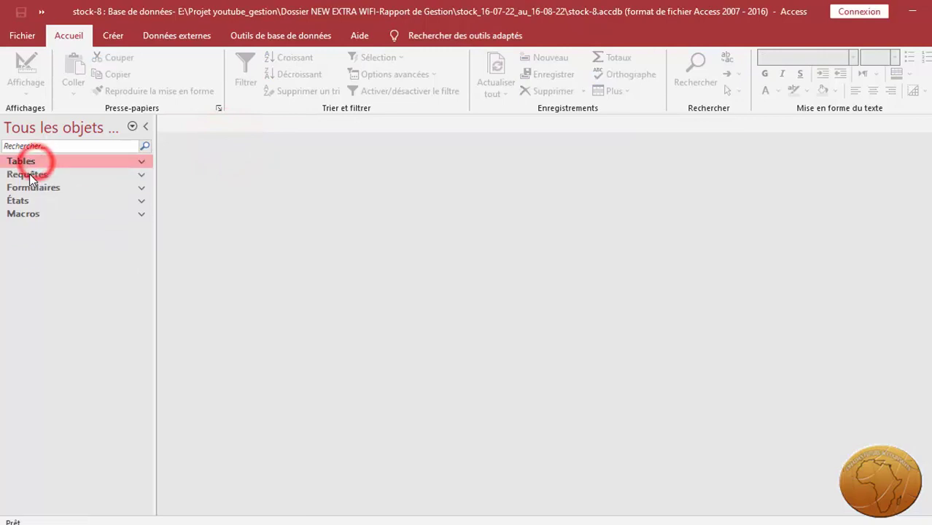
Expand the list of queries and open Tickets non vendus-s2 and Tickets vendus-s2 to view their results.
left_click(31, 173)
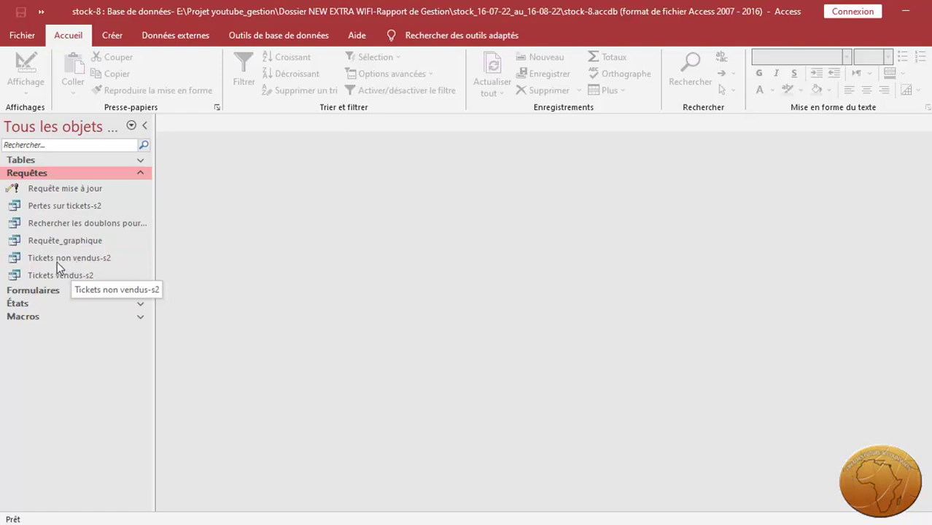
double_click(57, 261)
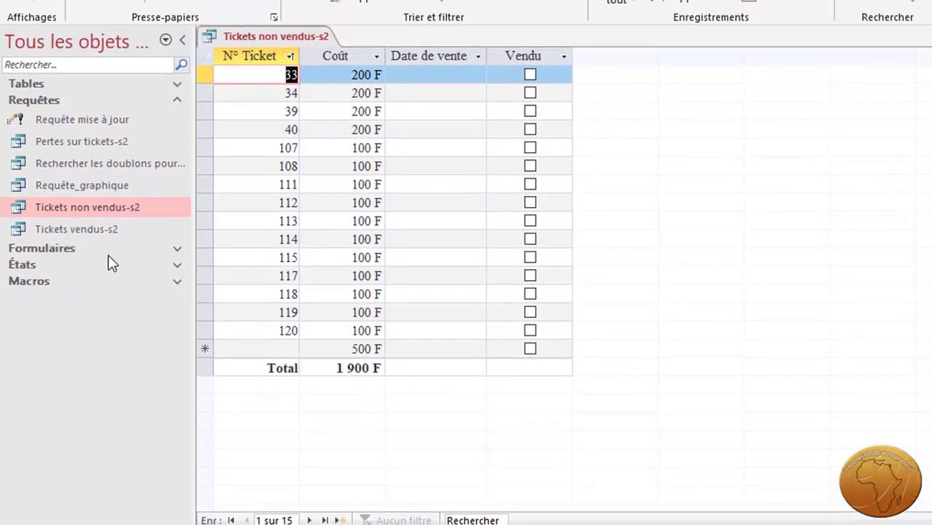
double_click(85, 224)
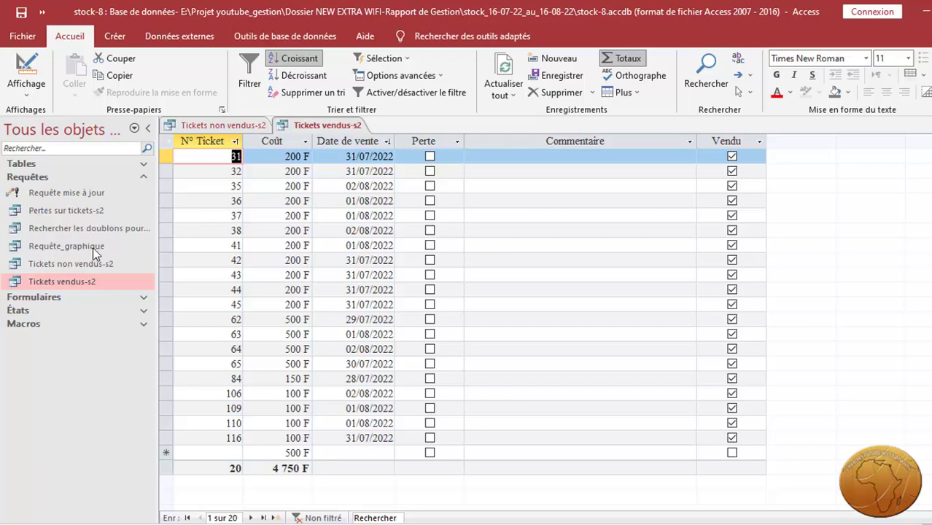
Close the sold and unsold ticket queries and collapse the list of queries.
right_click(309, 123)
left_click(329, 148)
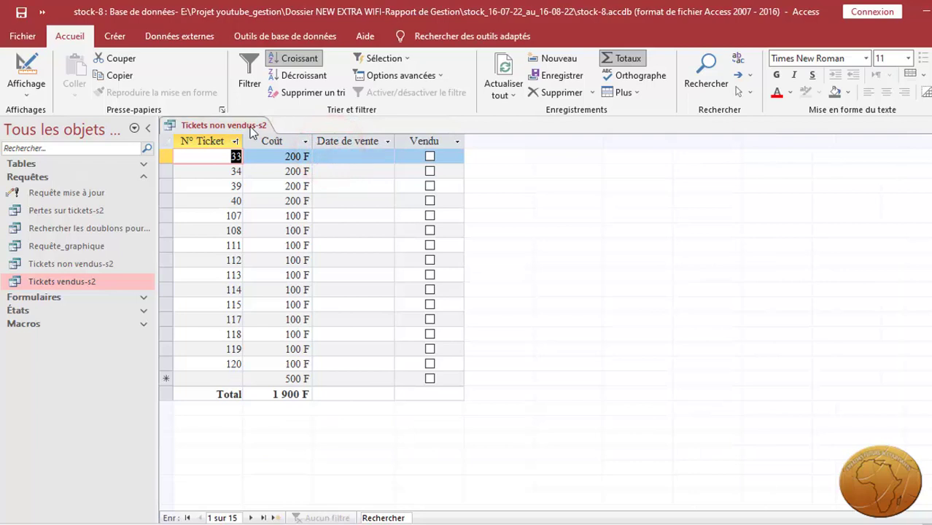
right_click(250, 127)
left_click(264, 151)
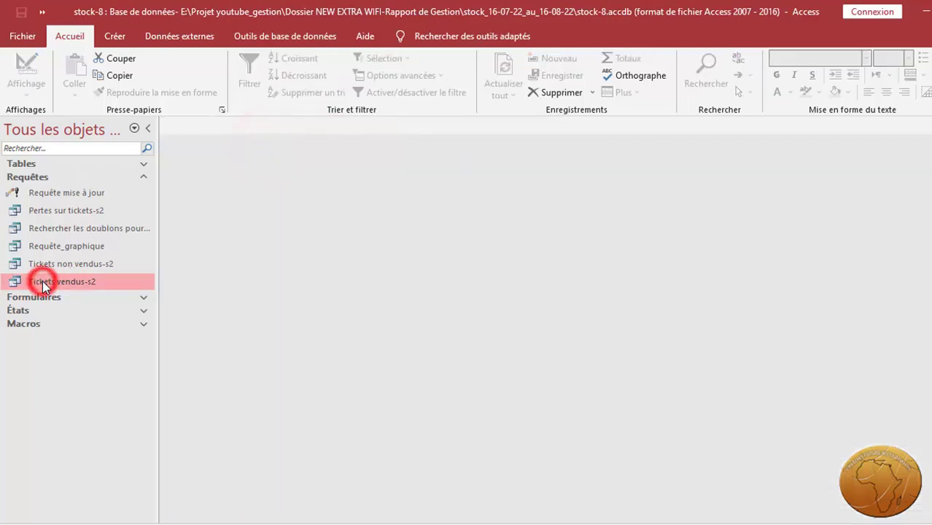
left_click(21, 177)
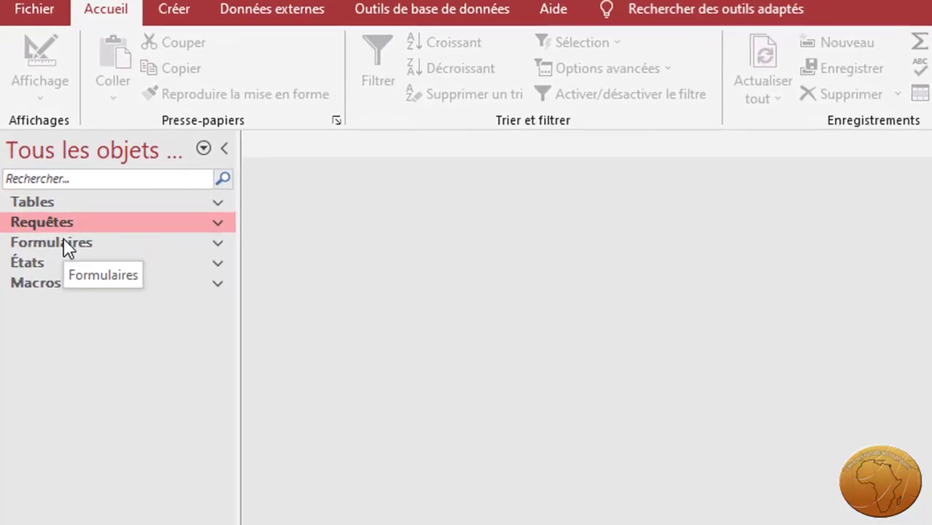
Open the form Formulaire de vente-2 and find the record with ticket number 45.
left_click(64, 242)
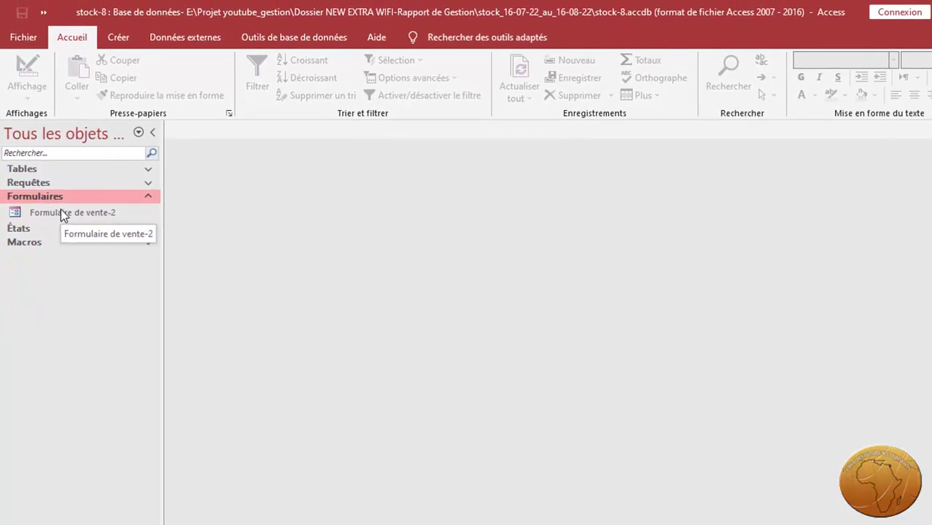
double_click(60, 211)
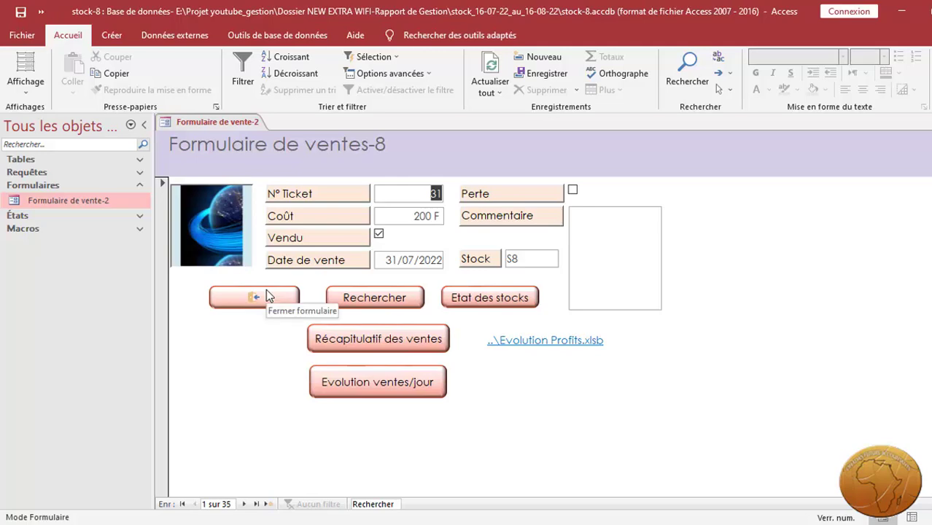
left_click(394, 296)
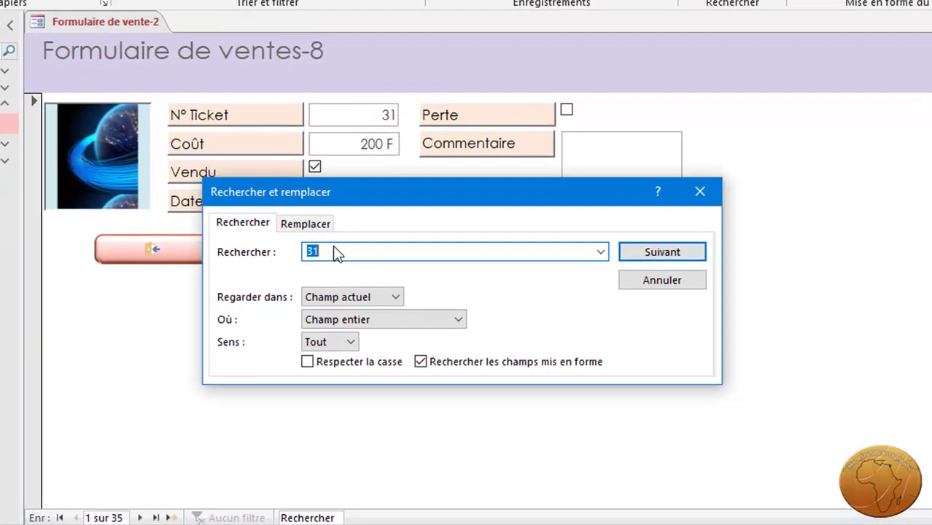
type("4")
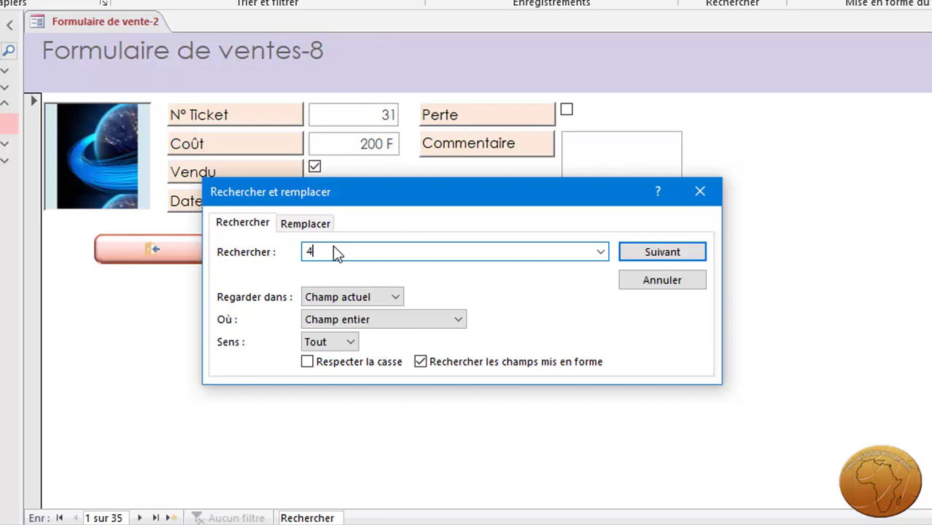
type("5")
key("Return")
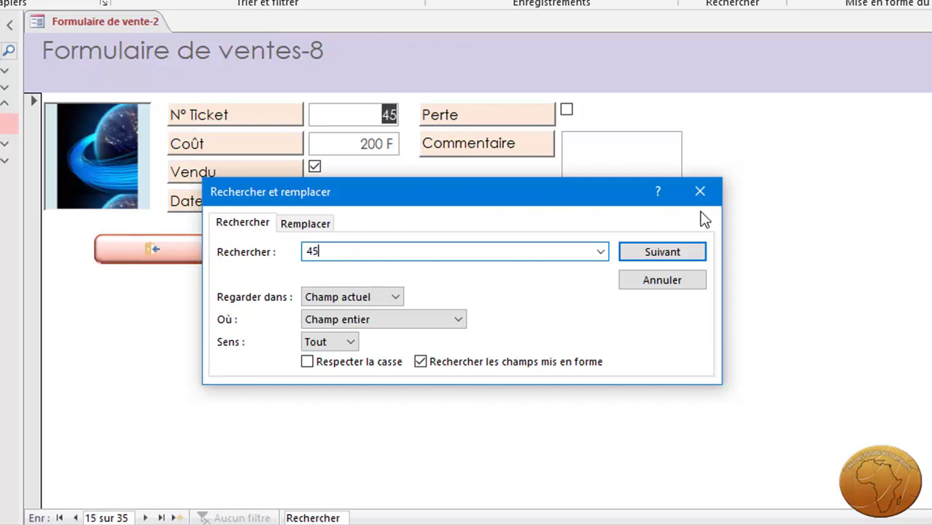
left_click(701, 192)
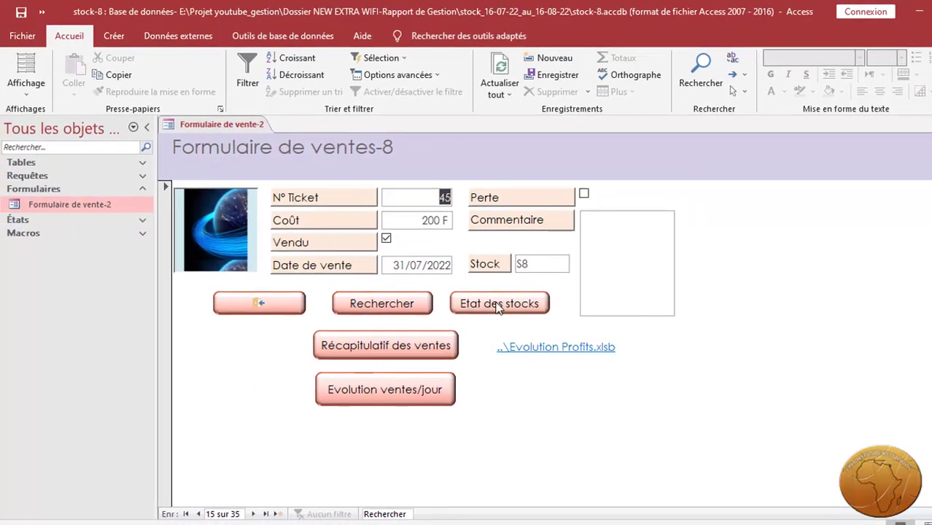
Preview the stock status report from the sales form and close the preview.
left_click(454, 248)
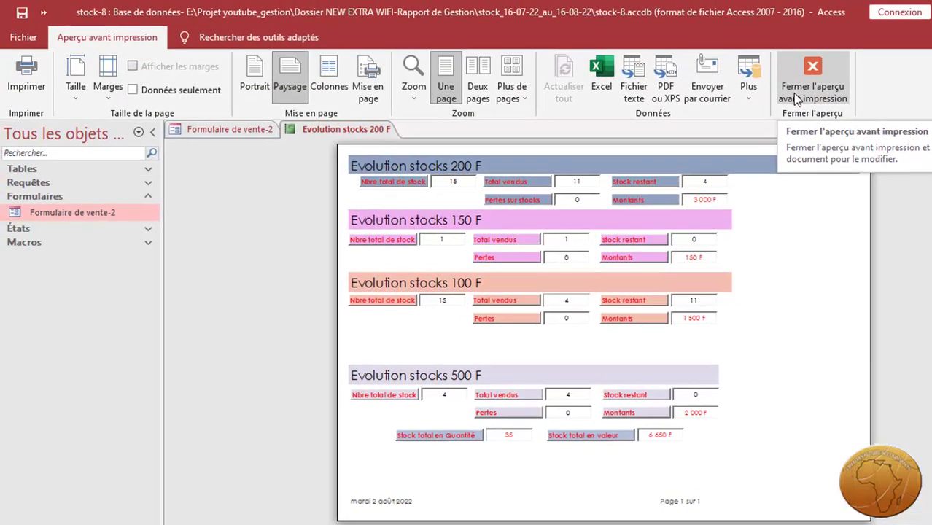
left_click(798, 99)
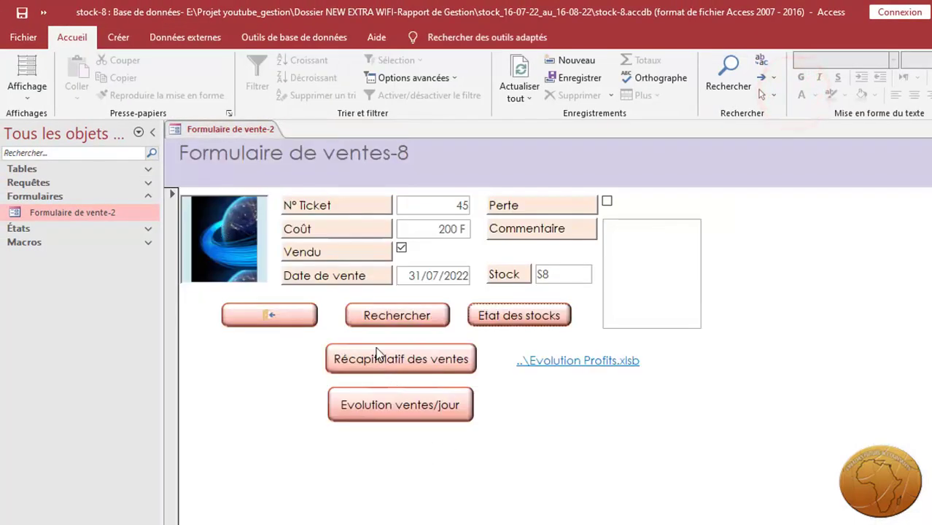
Open the sales summary report from the form, examine its total sales and total losses, and return to the form.
left_click(388, 368)
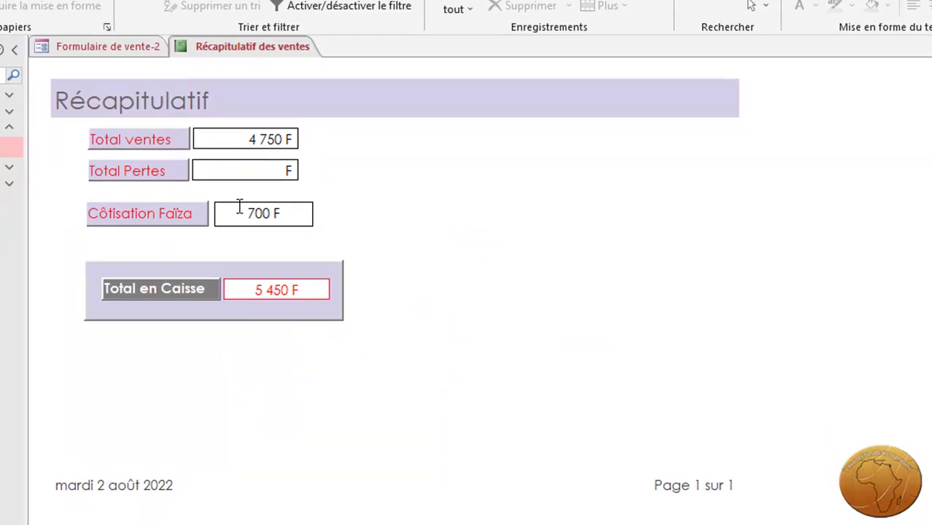
left_click_drag(243, 136, 302, 137)
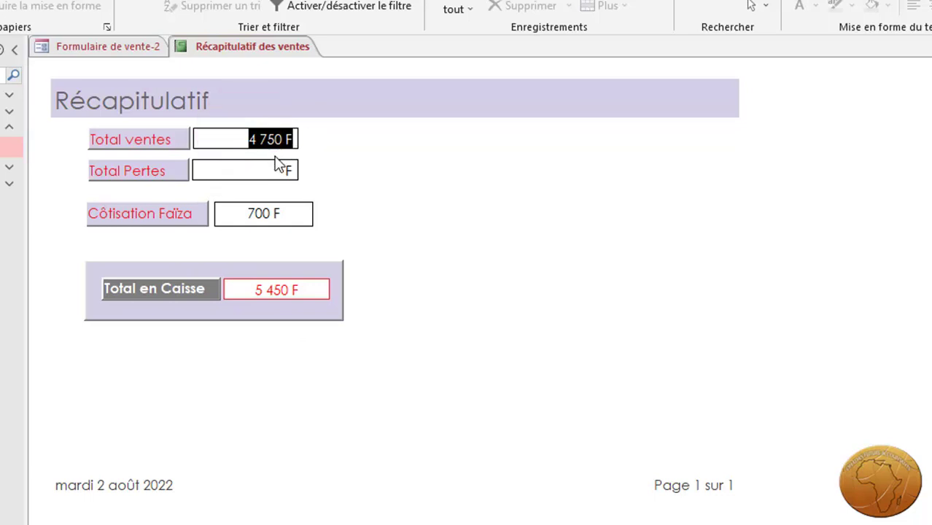
left_click(260, 168)
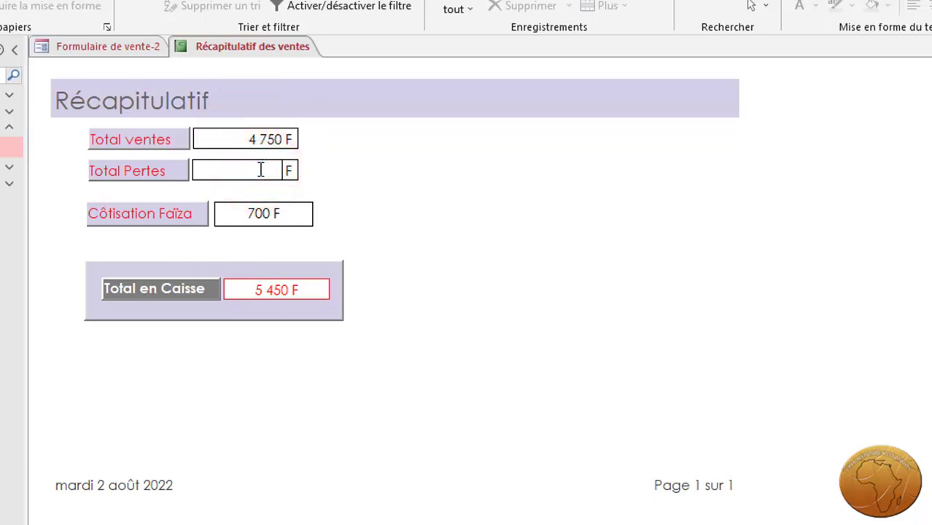
key("Delete")
key("ctrl+z")
left_click(146, 48)
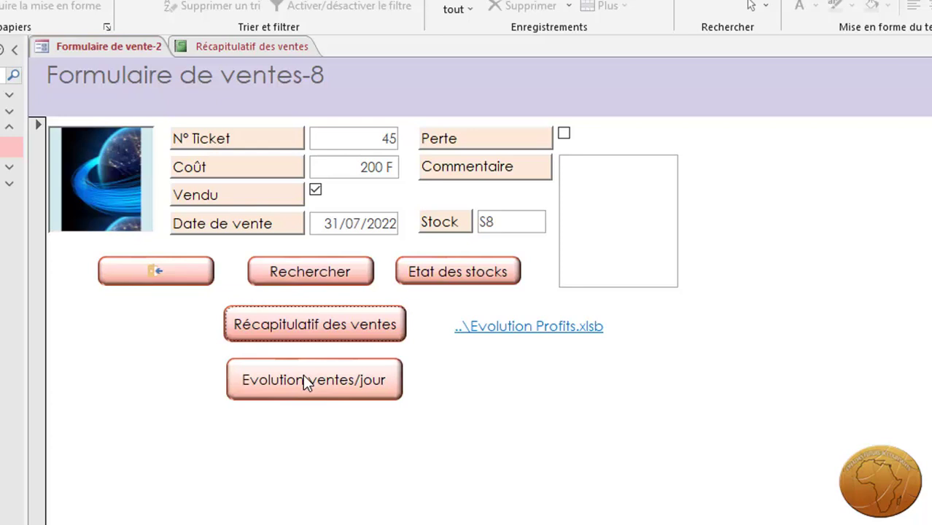
Open the daily sales evolution report and review quantities sold, receipts and totals for each day through 2 août 2022.
left_click(291, 371)
left_click(296, 388)
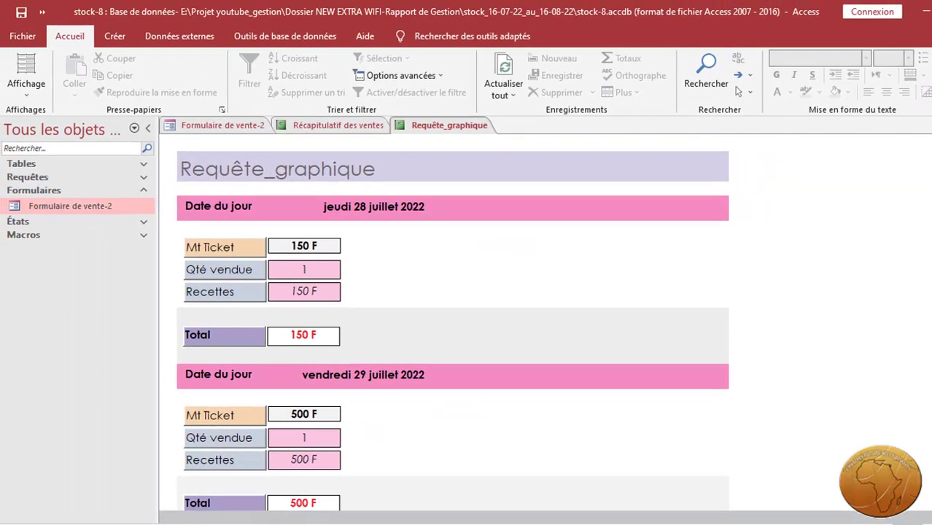
scroll(453, 320, "down", 3)
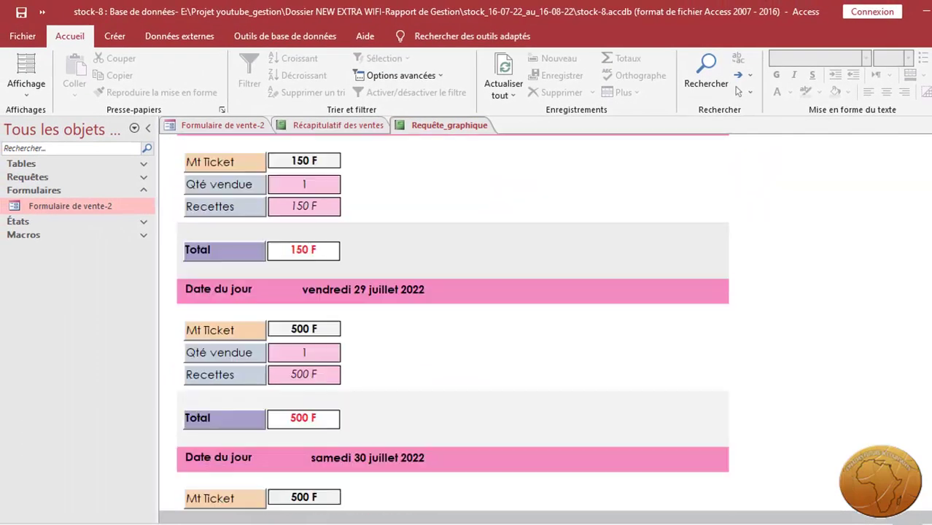
scroll(452, 324, "up", 2)
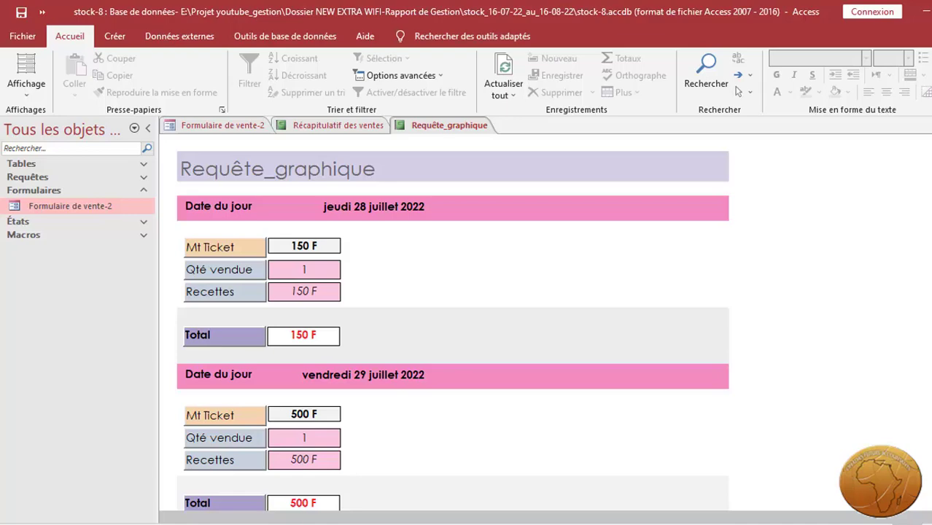
scroll(452, 328, "down", 5)
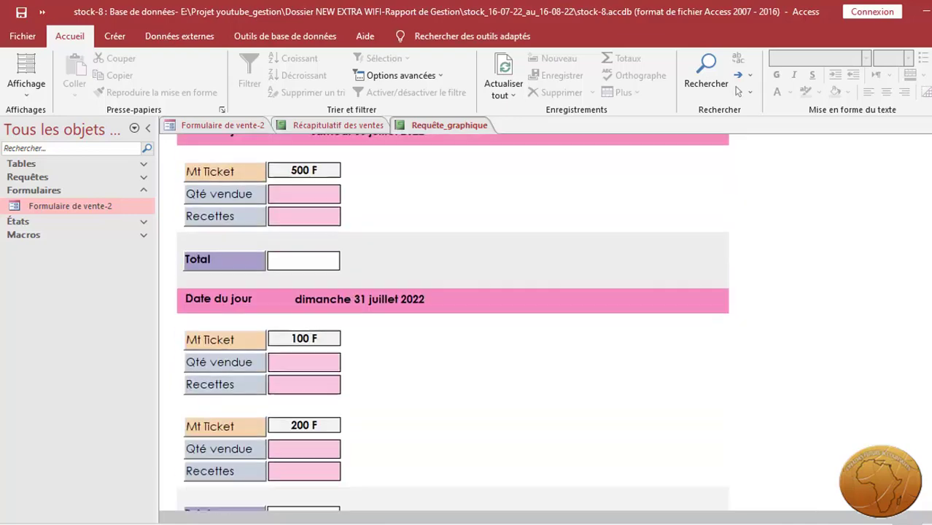
scroll(452, 328, "down", 5)
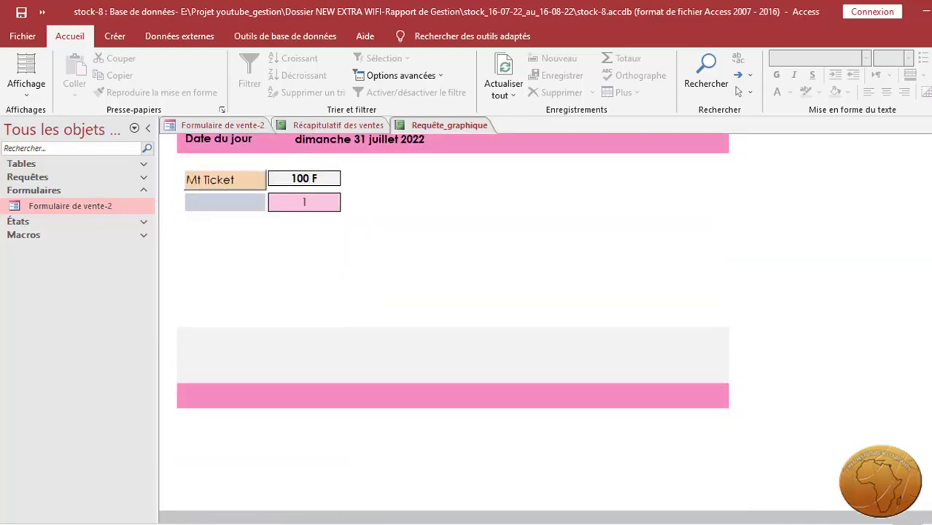
scroll(453, 329, "down", 3)
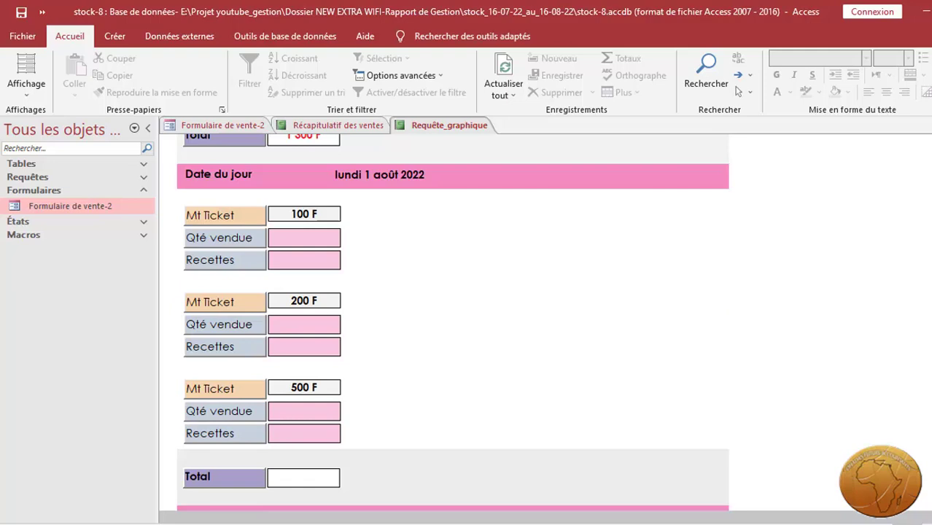
scroll(452, 328, "down", 5)
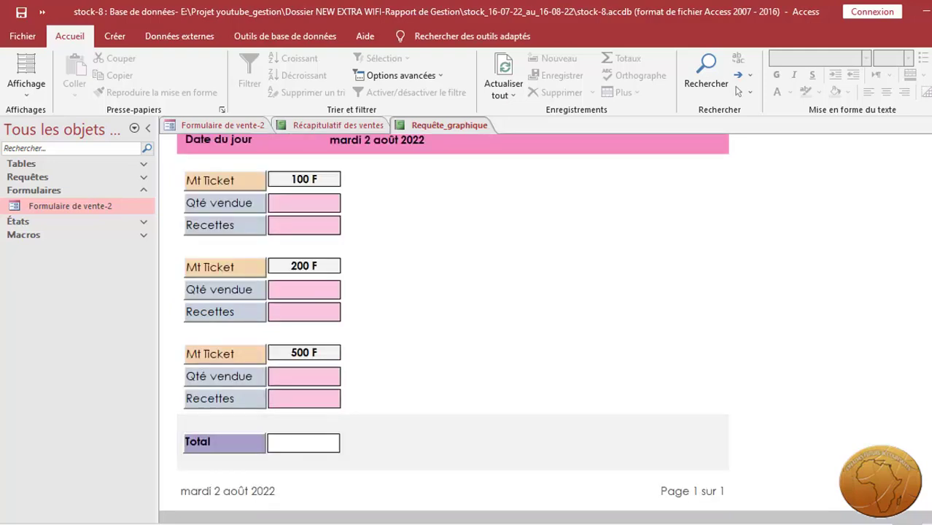
type("1")
key("Tab")
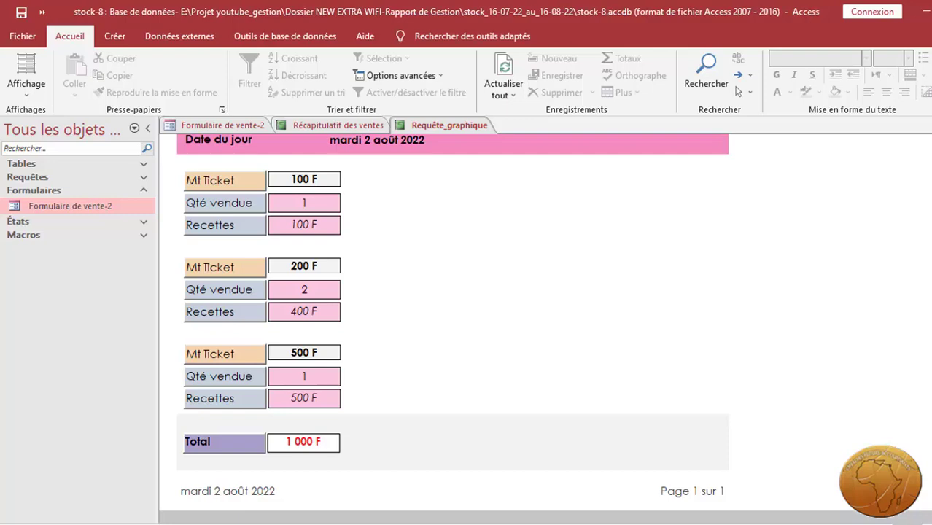
scroll(452, 321, "up", 10)
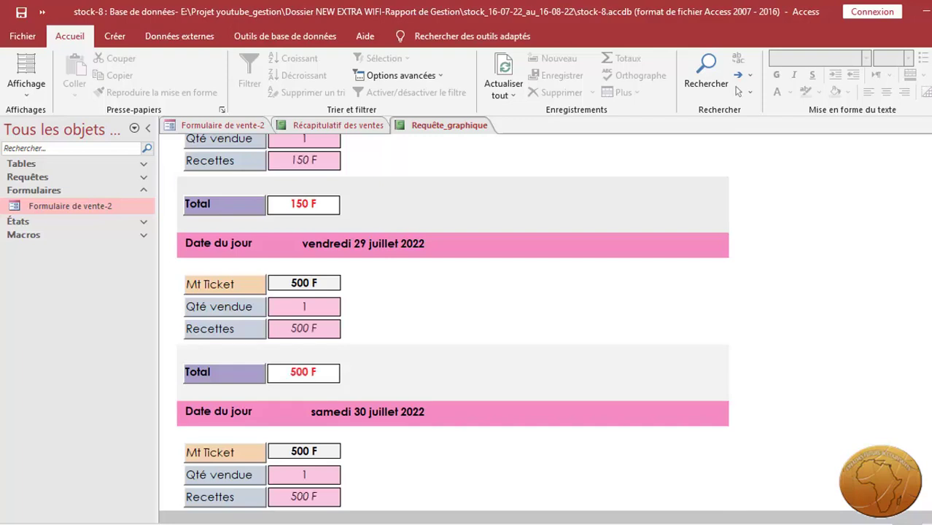
scroll(452, 321, "up", 3)
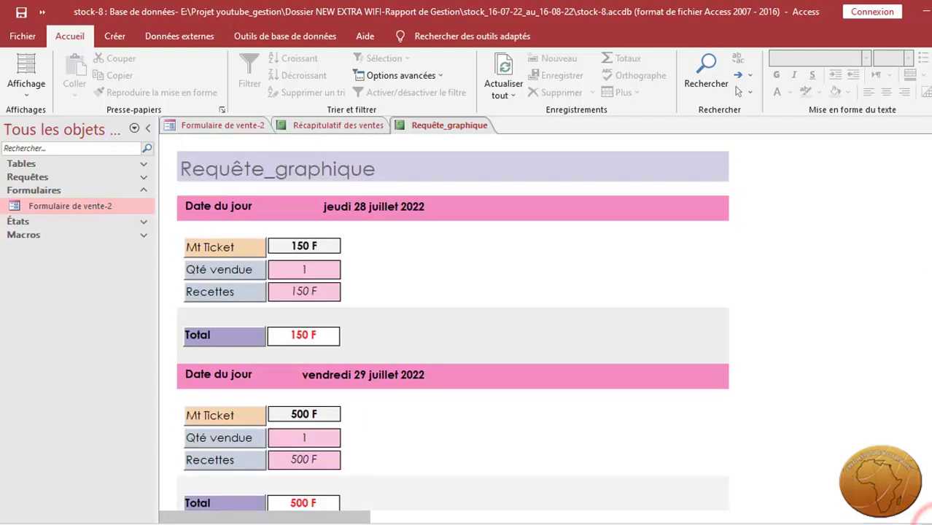
Review the daily sales in the print preview of Requête_graphique, close the preview and return to the sales form.
left_click(926, 522)
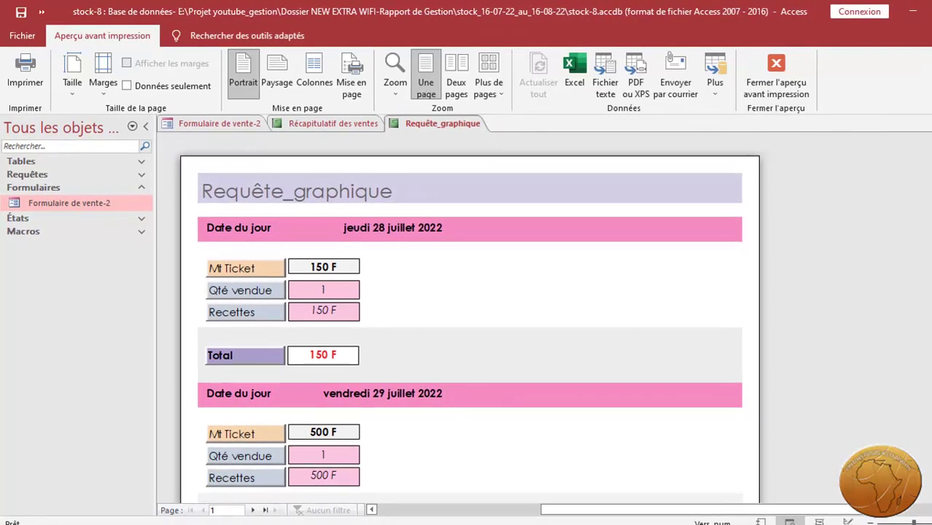
scroll(474, 328, "down", 1)
scroll(469, 317, "down", 6)
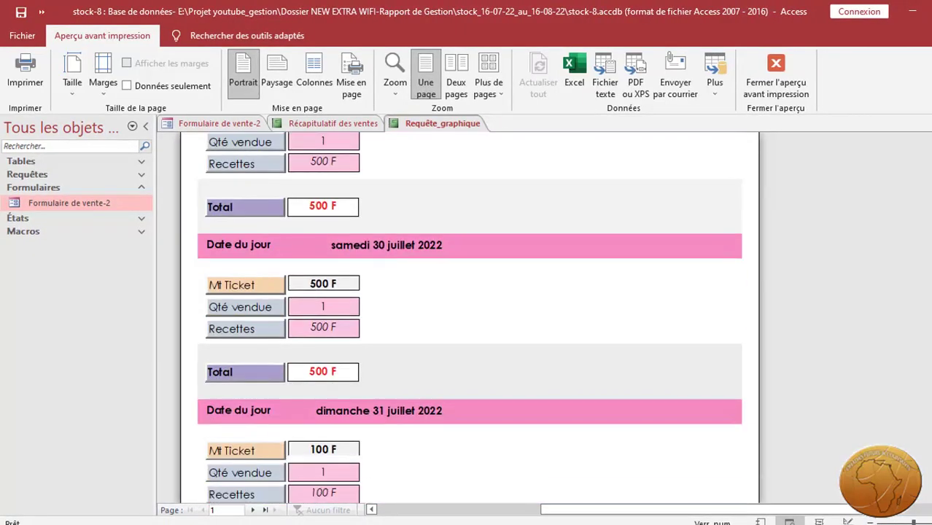
scroll(839, 175, "up", 10)
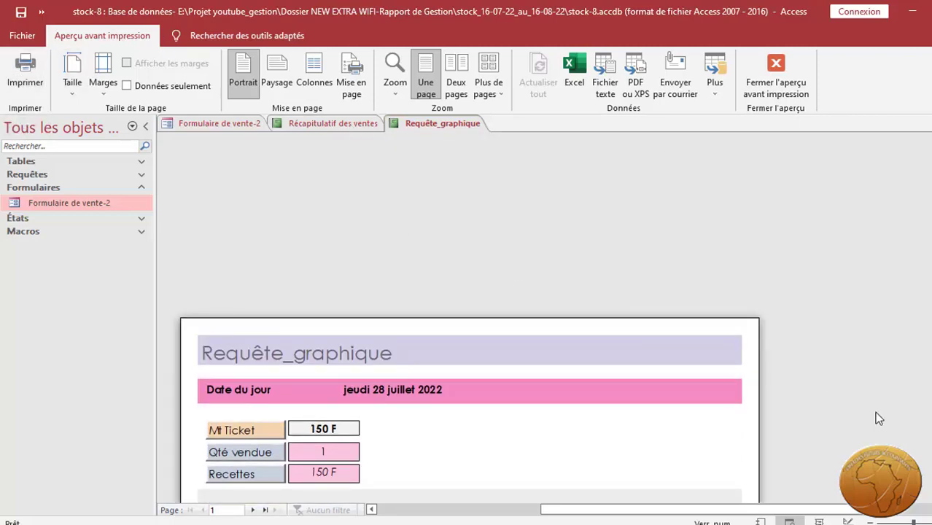
left_click(776, 69)
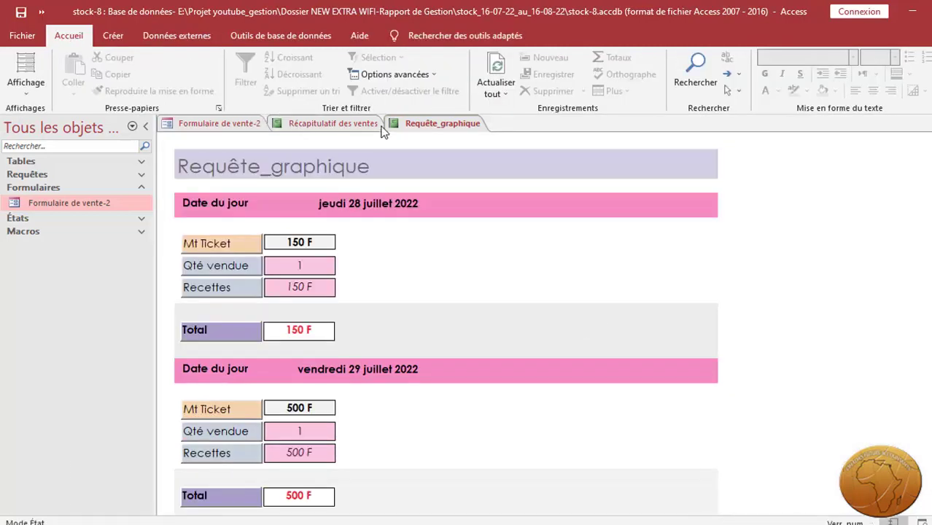
left_click(233, 121)
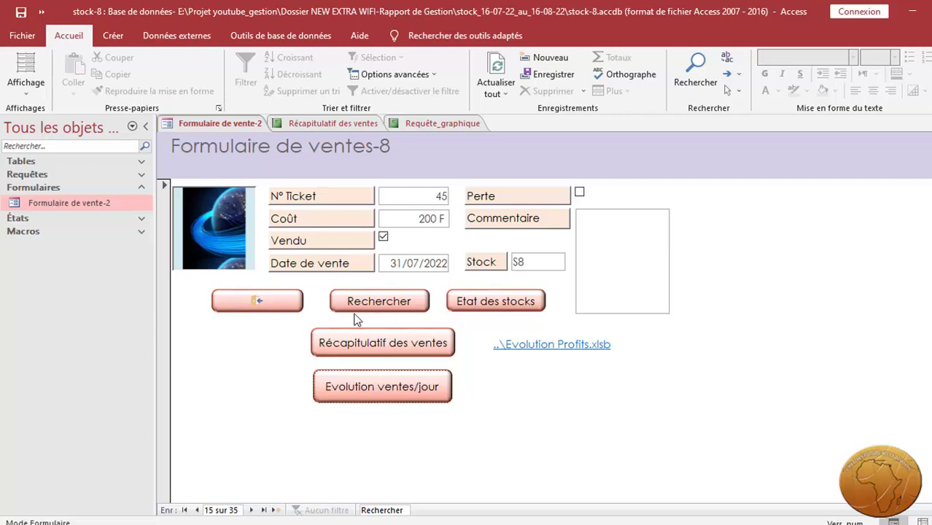
Close the sales form and its open reports, and reopen Formulaire de vente-2.
left_click(361, 374)
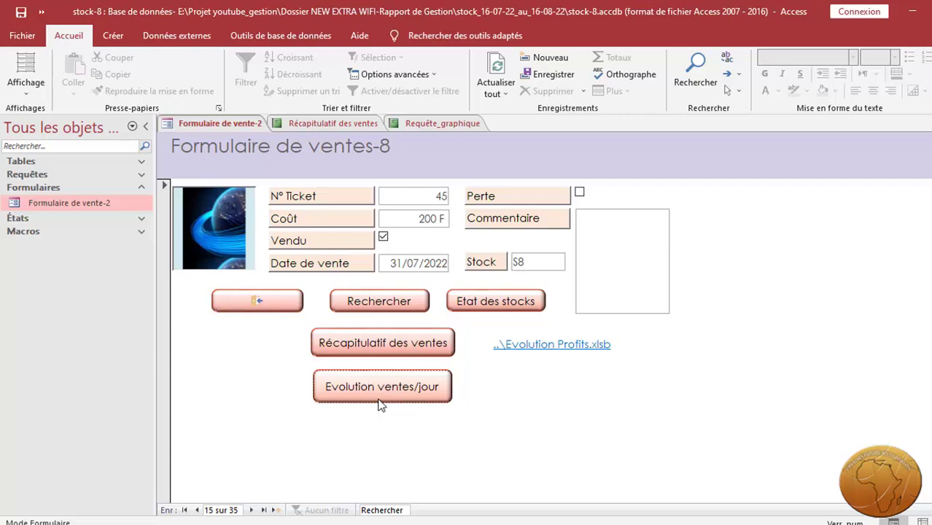
left_click(261, 299)
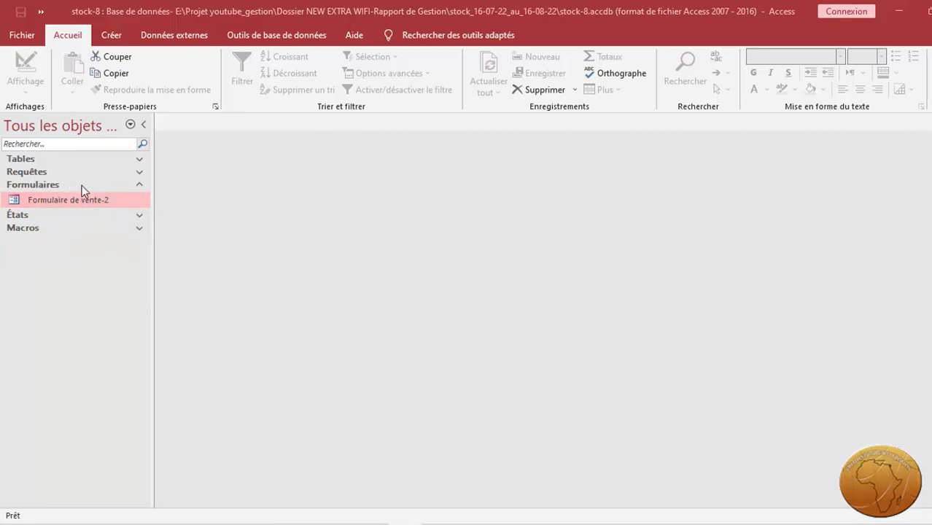
double_click(50, 195)
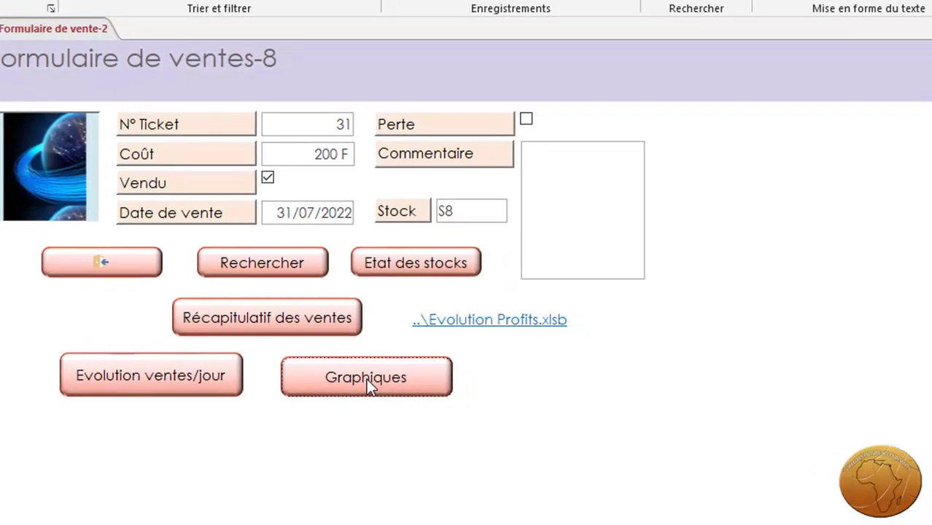
Open the Graphiques report from the sales form, examine the chart of daily ticket sales up close, and close the preview.
left_click(447, 400)
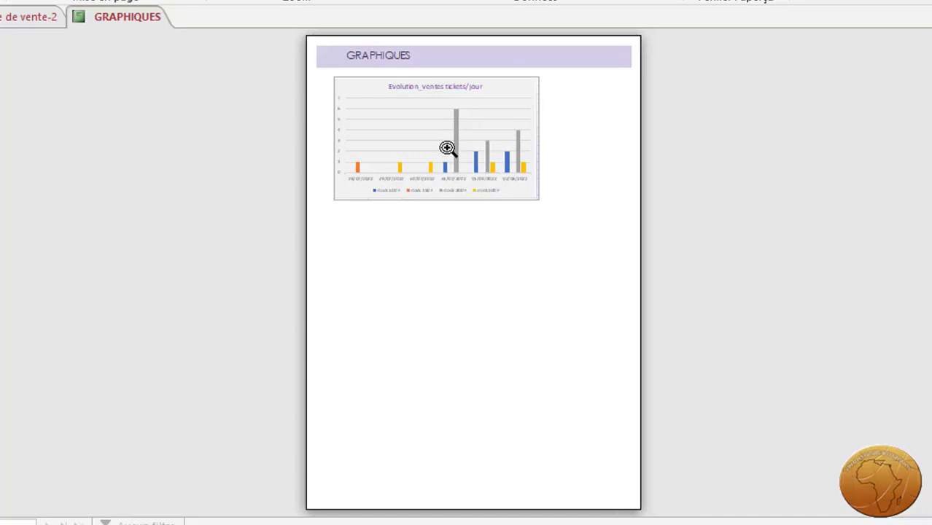
left_click(447, 148)
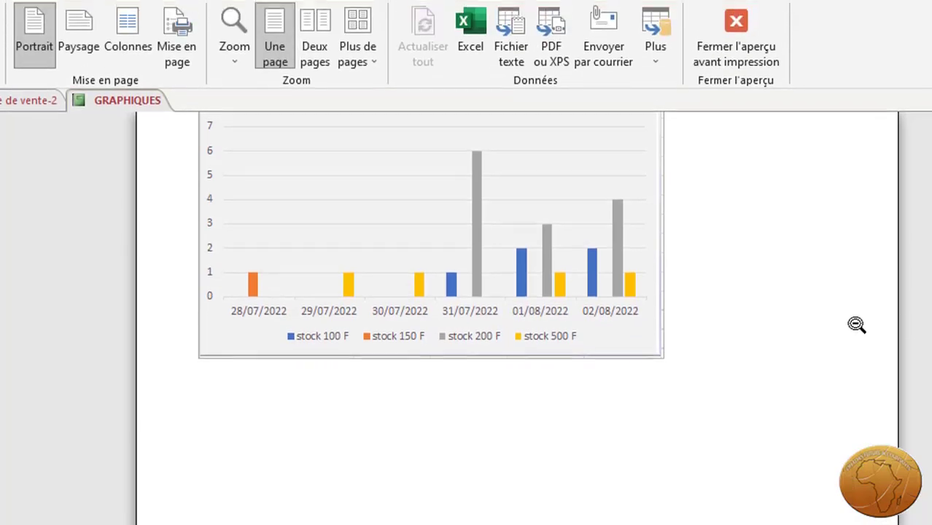
left_click_drag(927, 280, 927, 246)
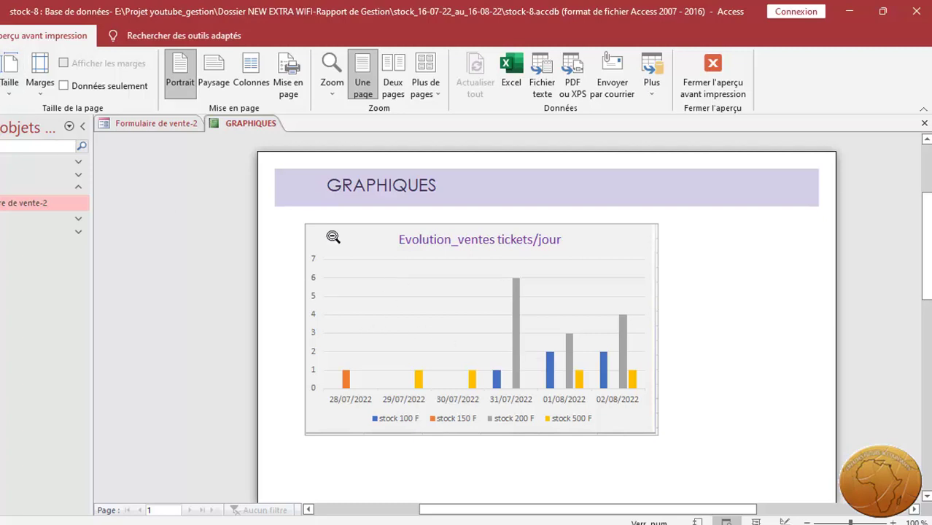
left_click(444, 260)
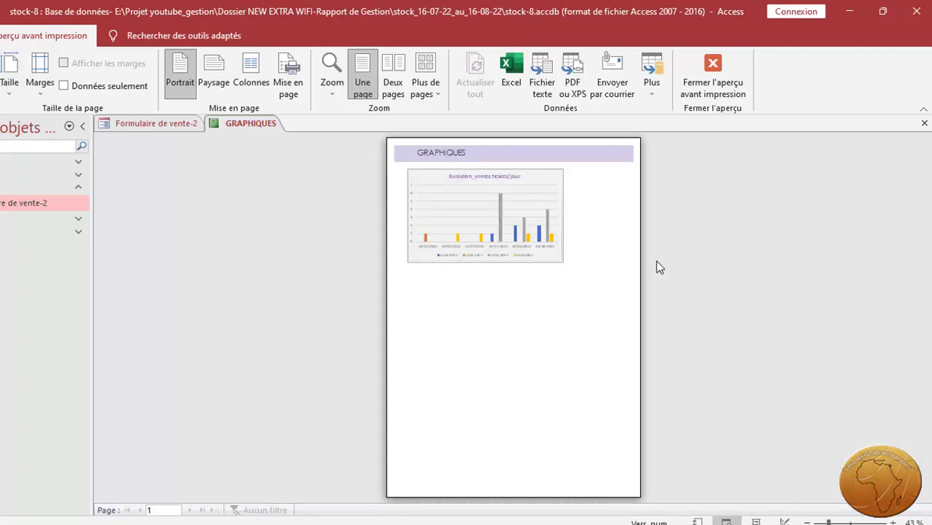
left_click(713, 76)
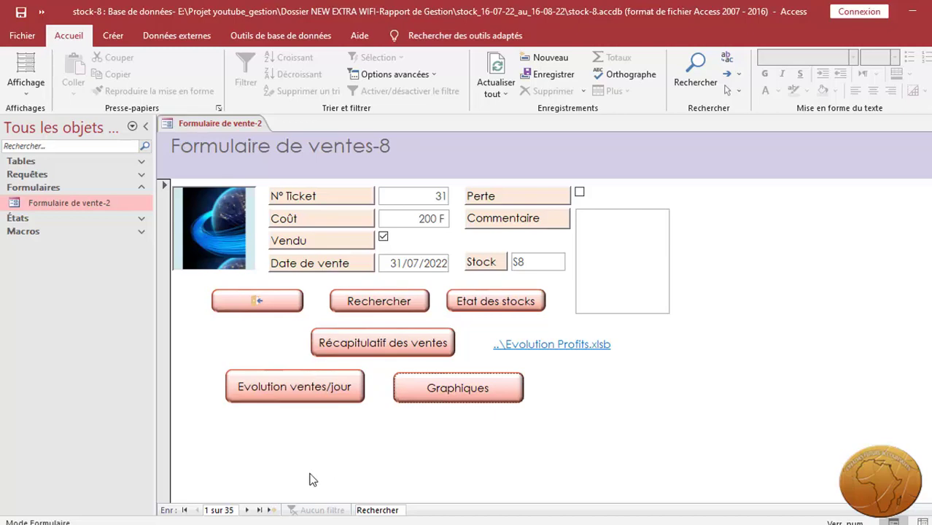
Switch to the Access database Base de données PY, open Formulaire Commande and go to the last order record.
mouse_move(307, 523)
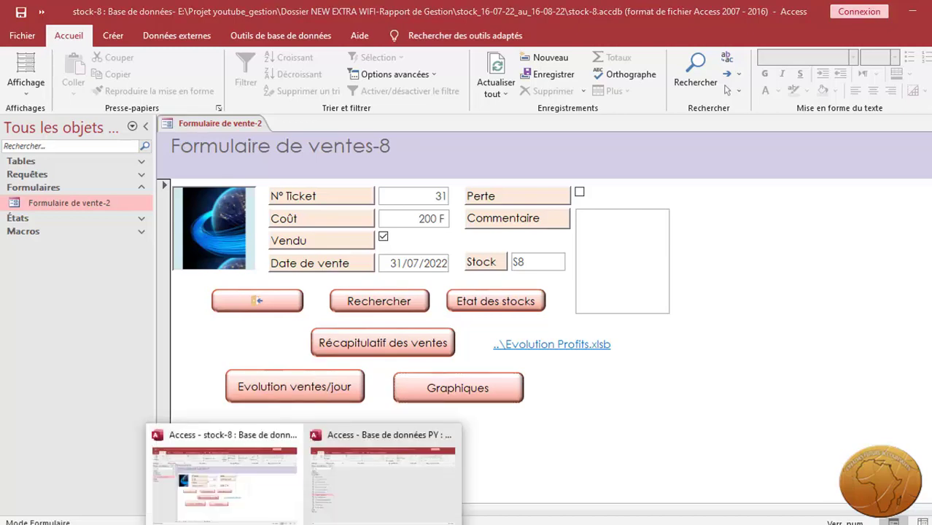
left_click(345, 458)
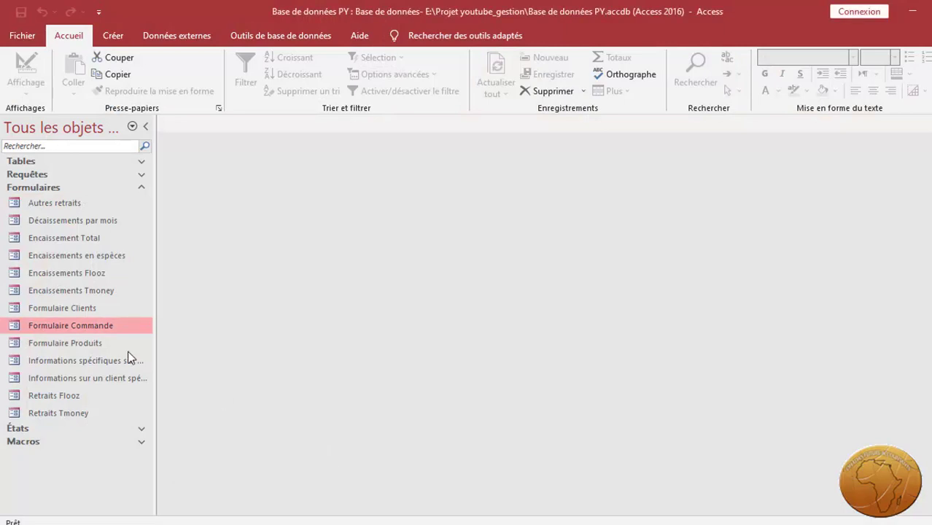
double_click(75, 326)
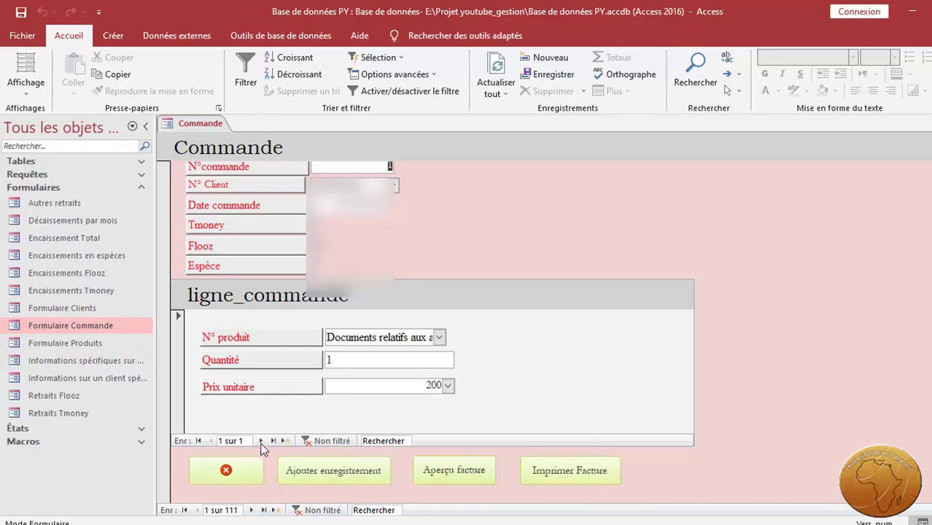
scroll(431, 328, "up", 1)
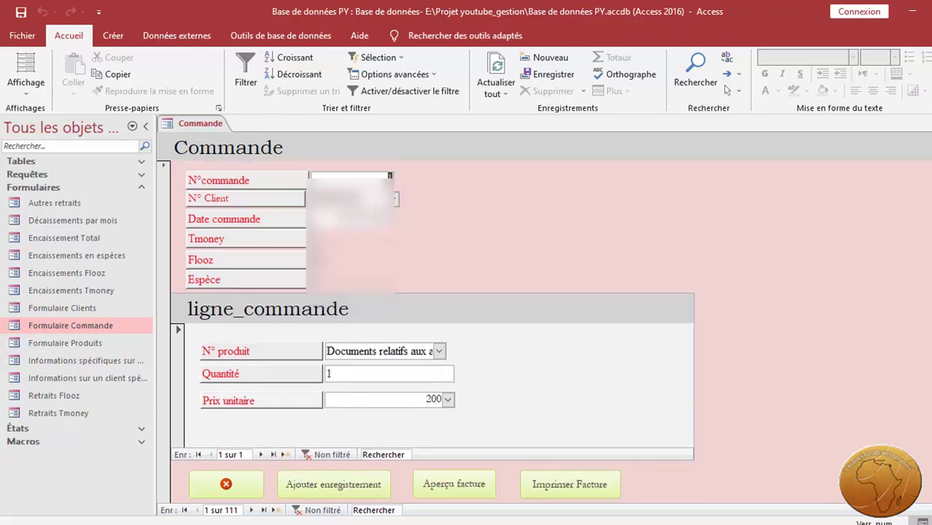
left_click(263, 509)
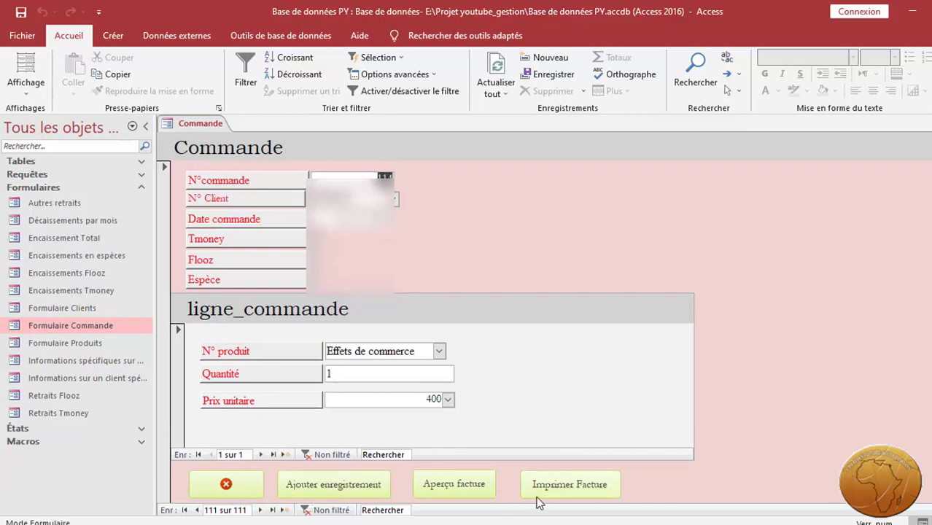
Start printing the invoice from the order form and supply the displayed record's order number as the parameter.
left_click(564, 484)
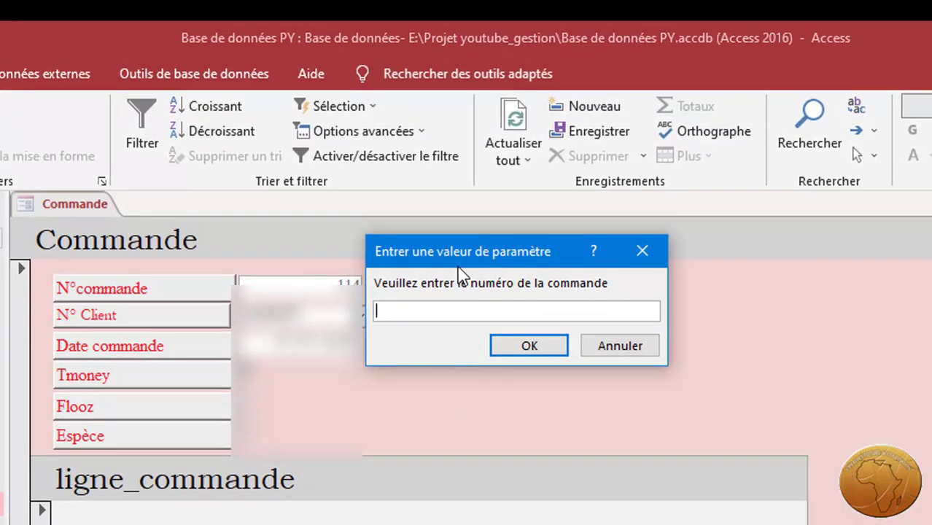
left_click_drag(460, 259, 568, 250)
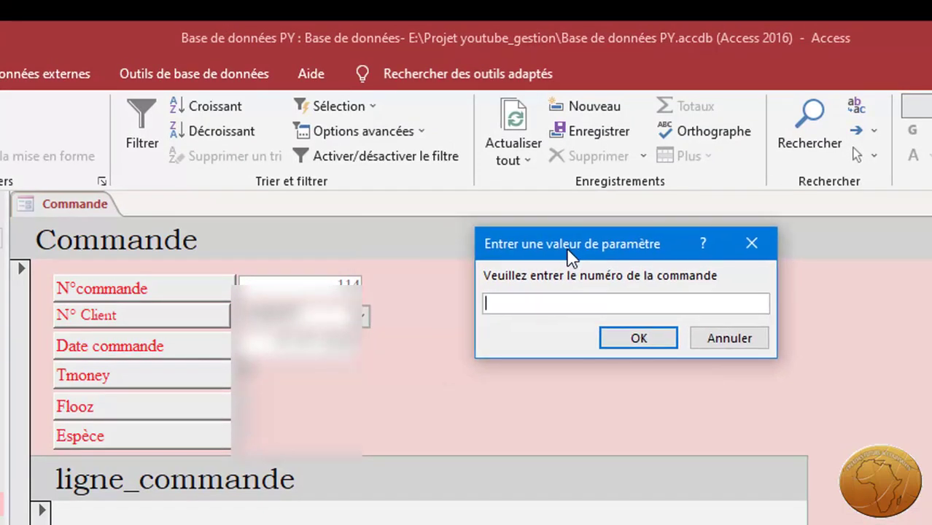
type("114")
left_click(639, 339)
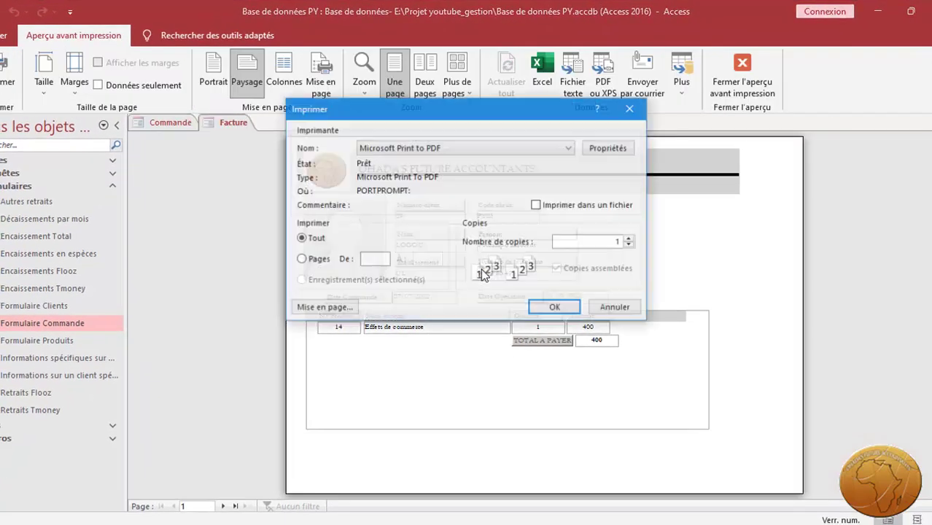
Restrict the invoice printout to pages 1 to 1 and print it with Microsoft Print to PDF.
left_click(375, 259)
type("1")
key("Tab")
type("1")
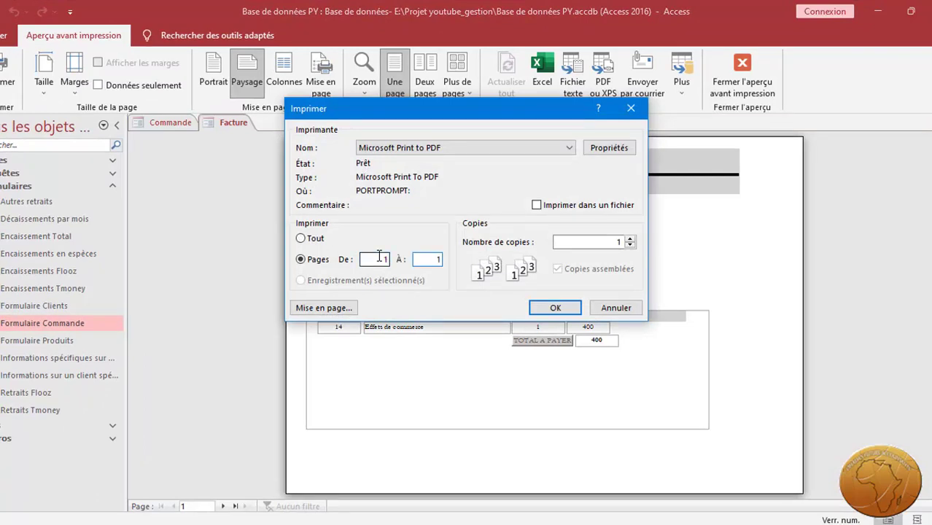
left_click(555, 308)
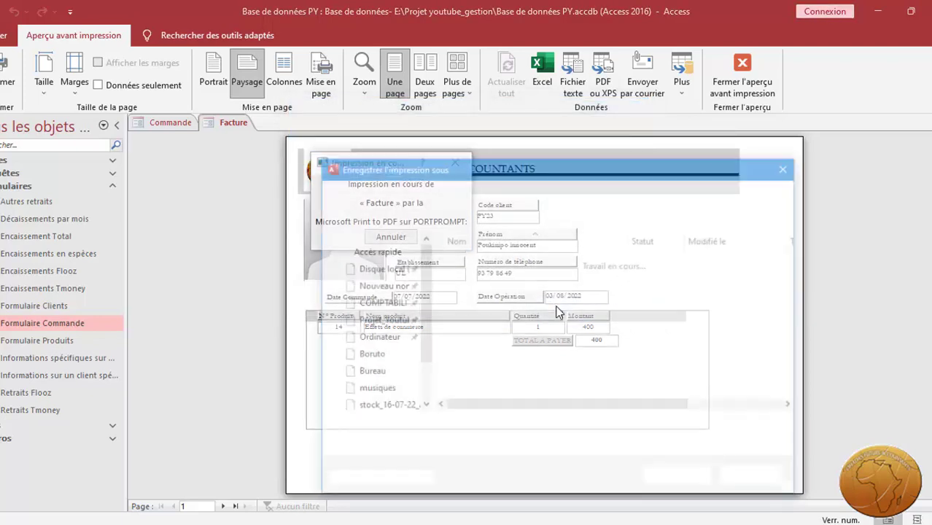
Save the invoice printout as a PDF named 1 in the Bureau folder.
left_click_drag(495, 169, 394, 126)
left_click(267, 222)
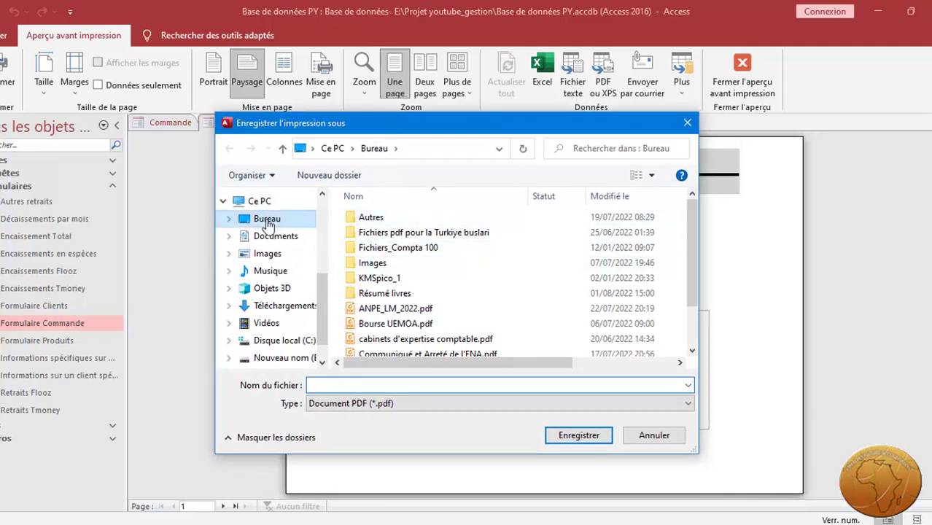
left_click(350, 382)
type("1")
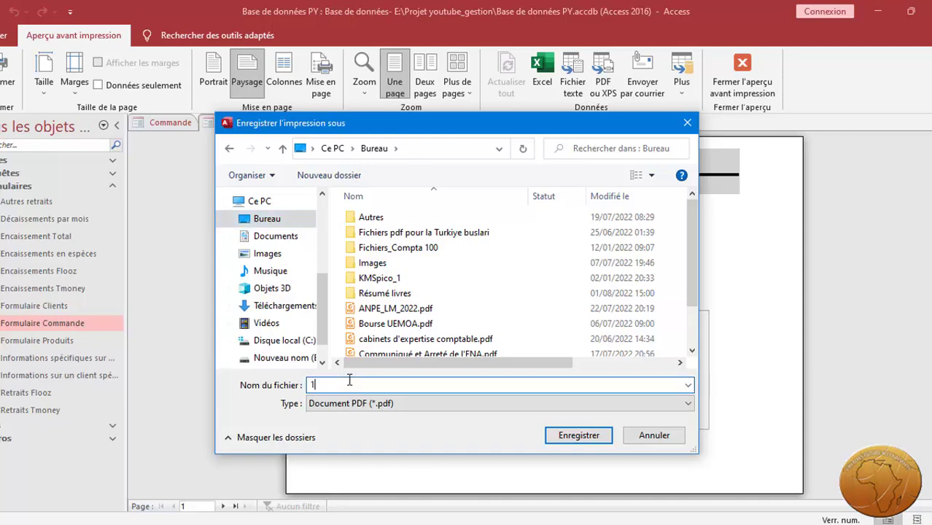
left_click(580, 435)
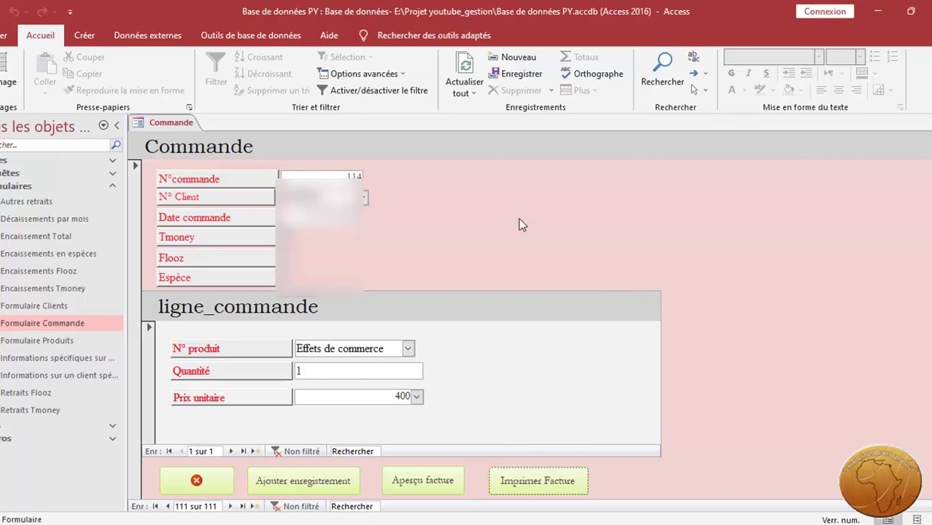
Minimize the open windows, open 1.pdf from the desktop to examine the printed invoice, and return to the sales form in Access.
left_click(878, 11)
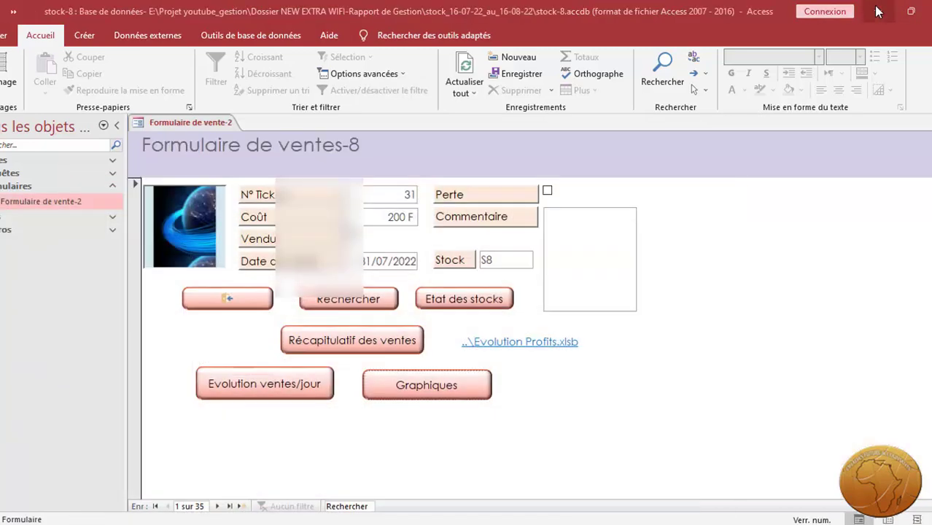
left_click(875, 11)
left_click(876, 11)
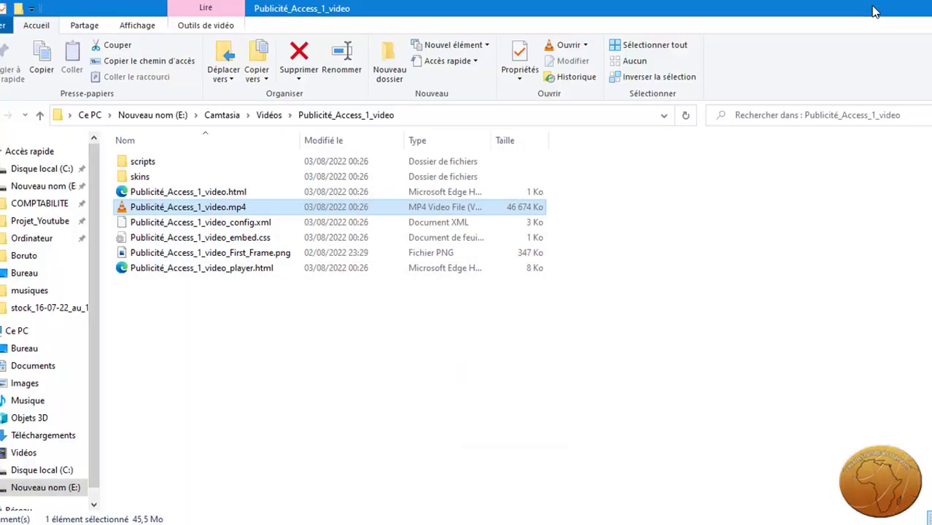
left_click(875, 11)
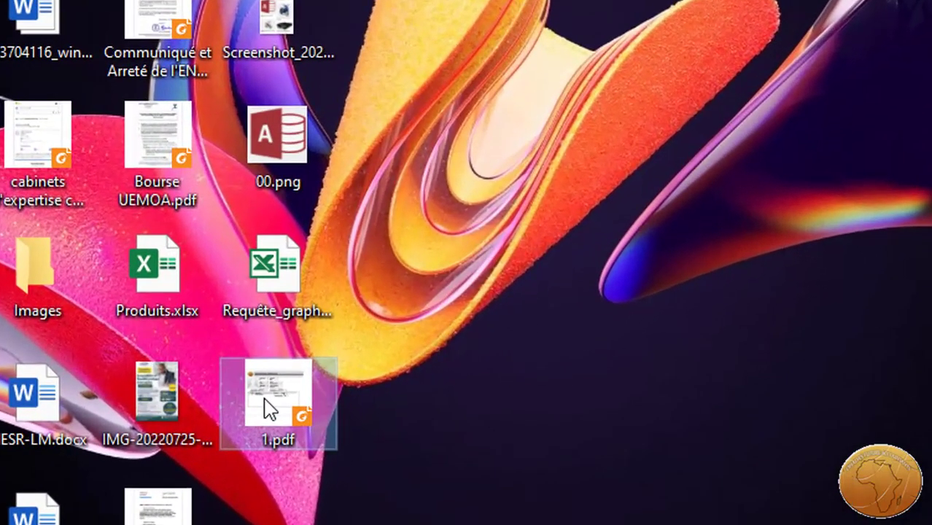
double_click(266, 408)
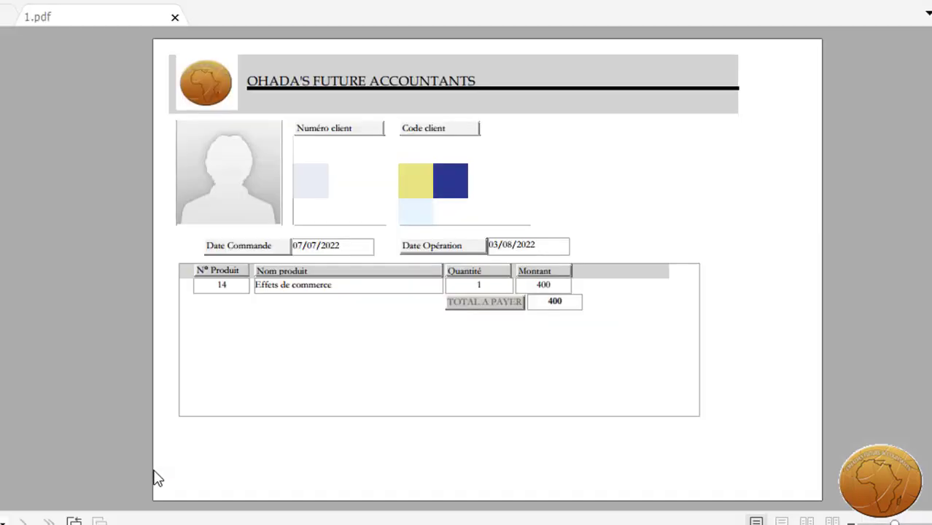
left_click(158, 478)
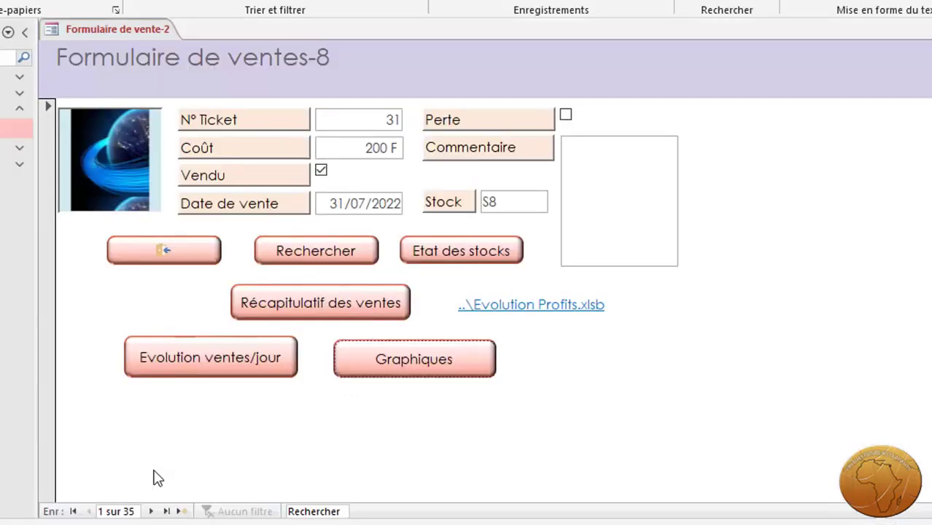